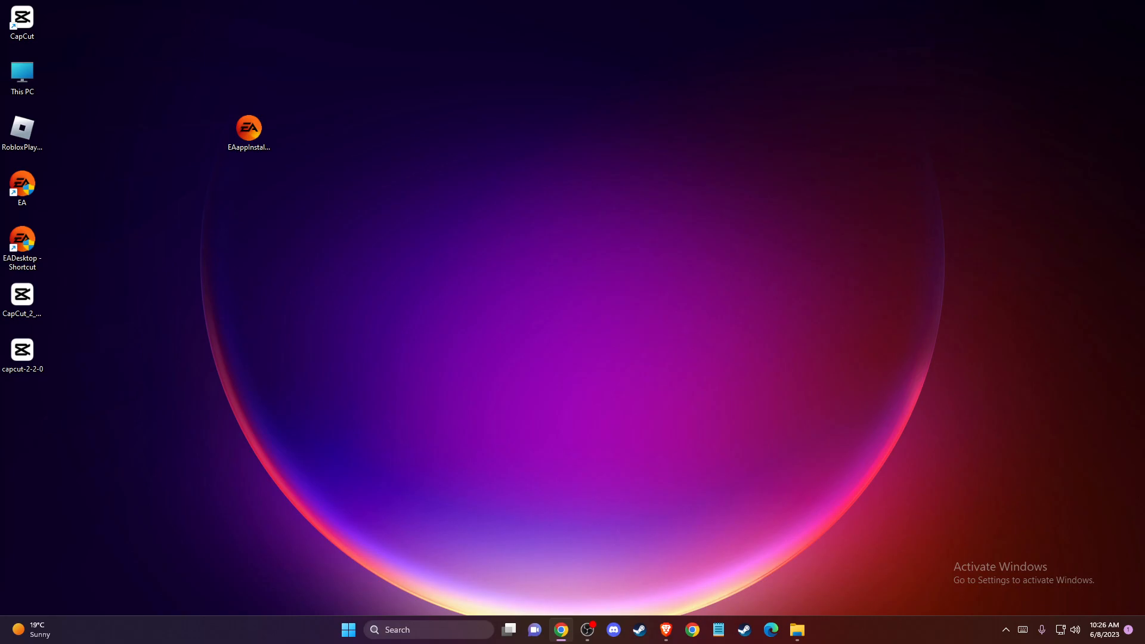
# Switch to the Hotspot Shield website in Brave, dismiss the trial offer and accept the cookies.
pyautogui.click(667, 630)
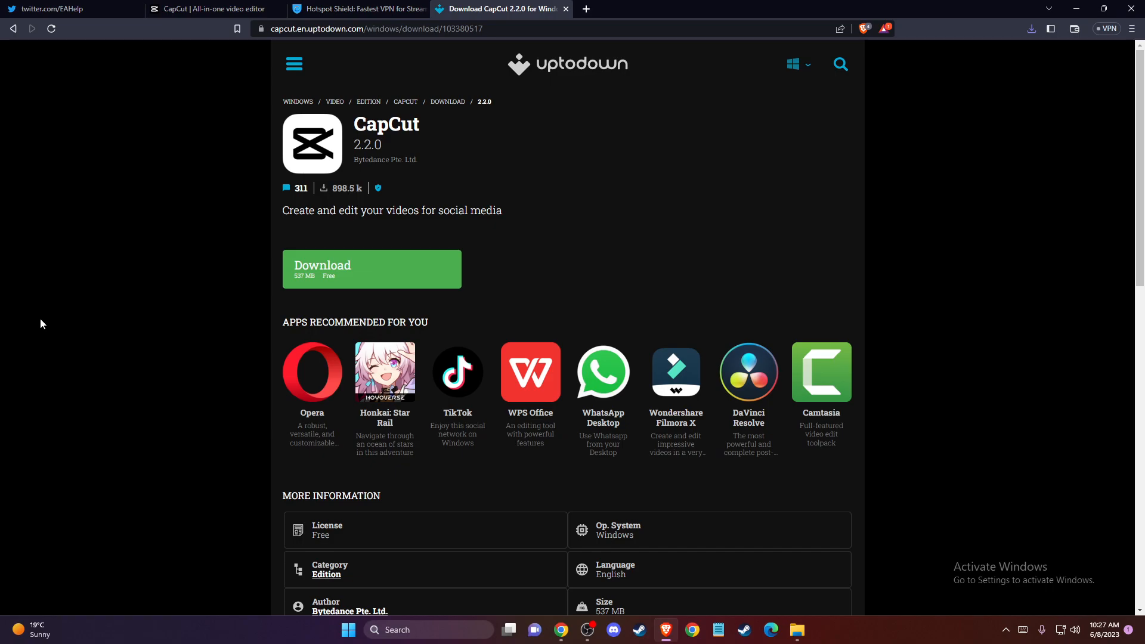
pyautogui.click(341, 10)
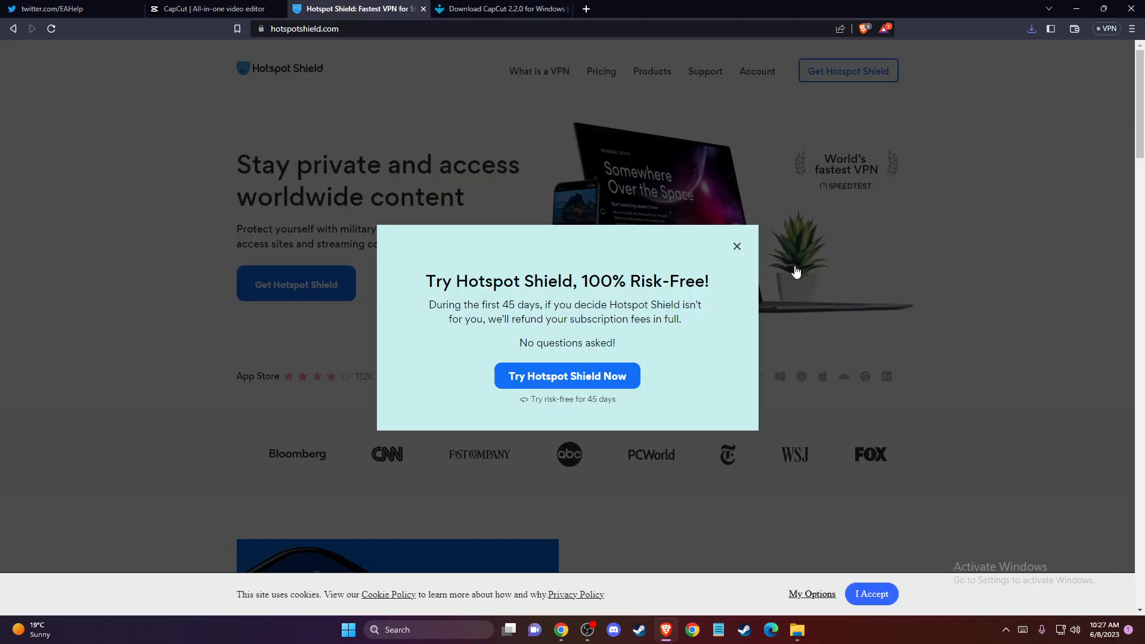
pyautogui.click(738, 246)
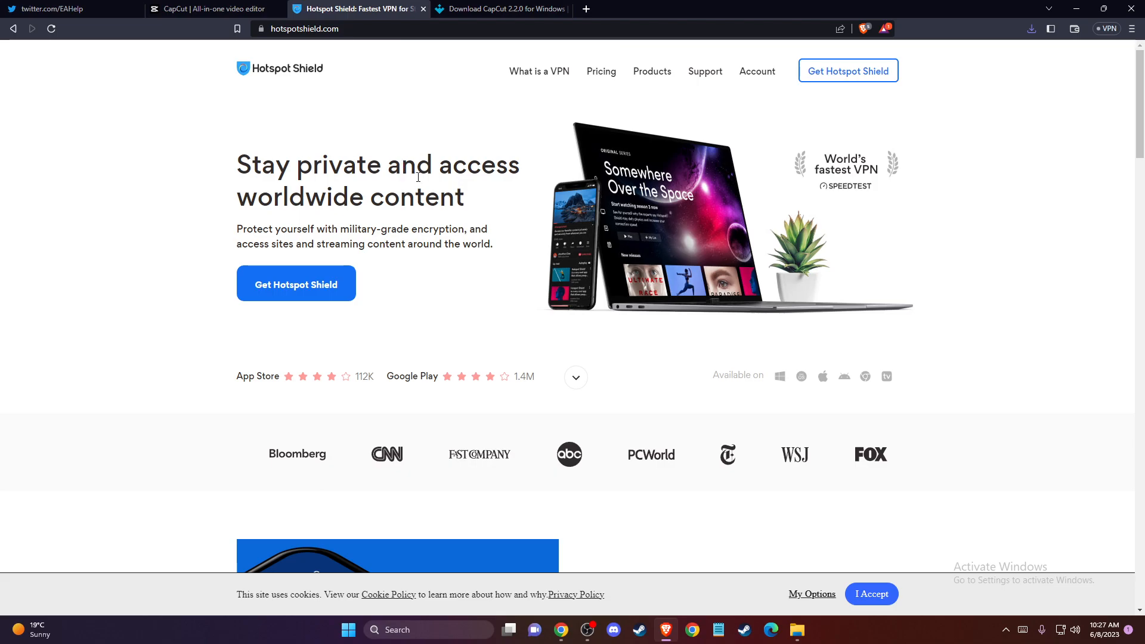
pyautogui.scroll(-4, 416, 173)
pyautogui.scroll(4, 423, 199)
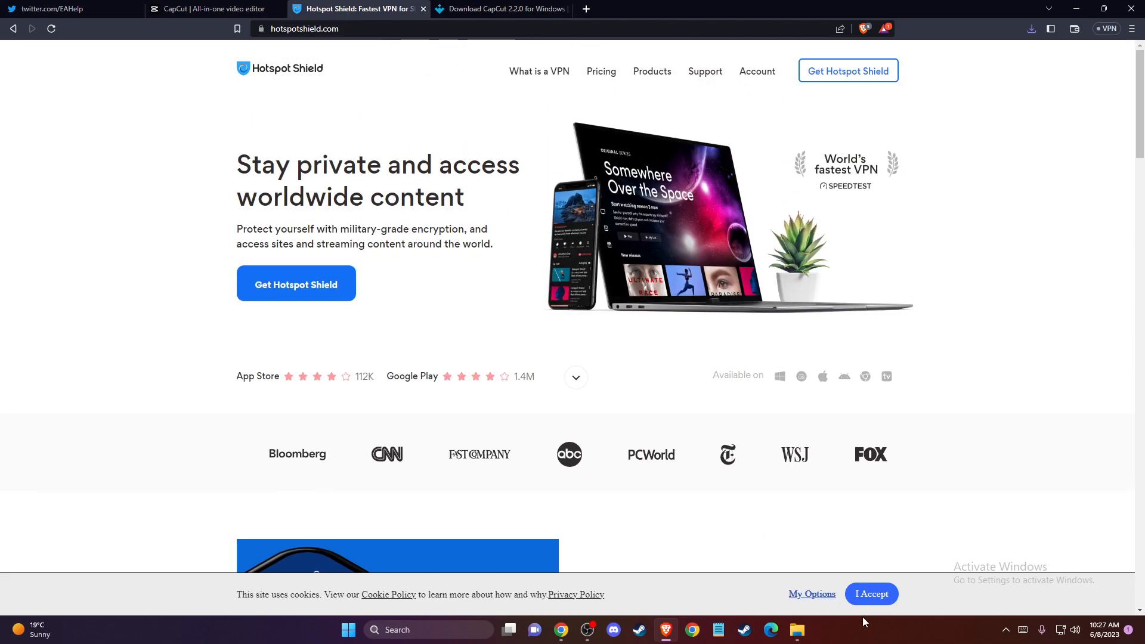
pyautogui.click(865, 593)
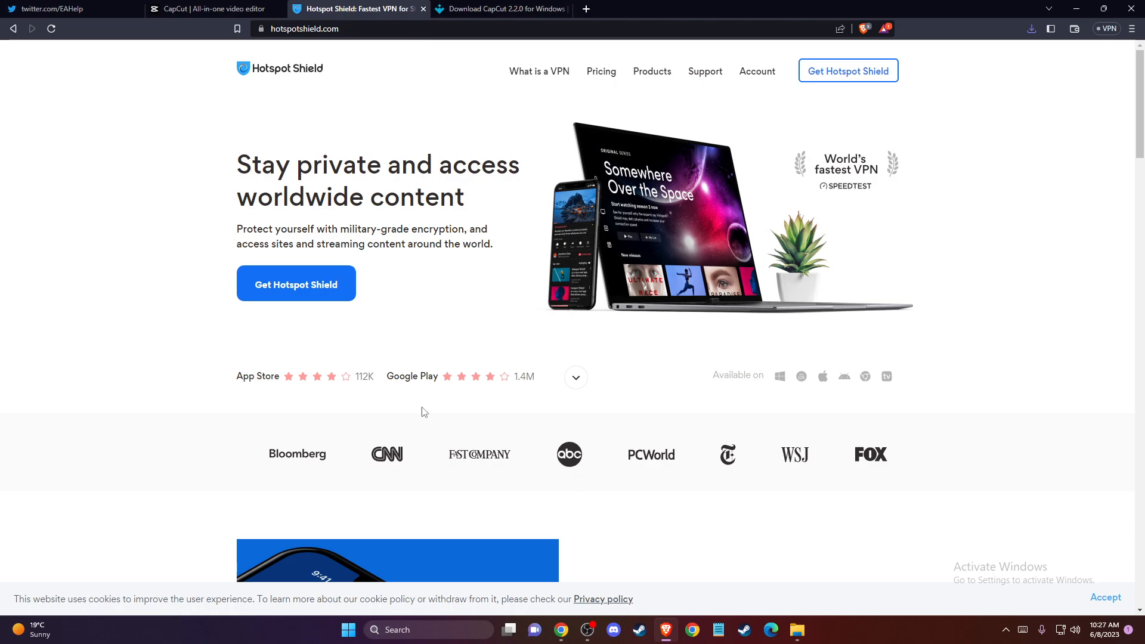
# Look through the Hotspot Shield homepage for what the VPN offers.
pyautogui.scroll(-3, 412, 417)
pyautogui.scroll(-3, 404, 411)
pyautogui.scroll(6, 402, 418)
pyautogui.scroll(-1, 302, 379)
pyautogui.scroll(-1, 323, 394)
pyautogui.scroll(2, 342, 401)
pyautogui.scroll(-4, 296, 397)
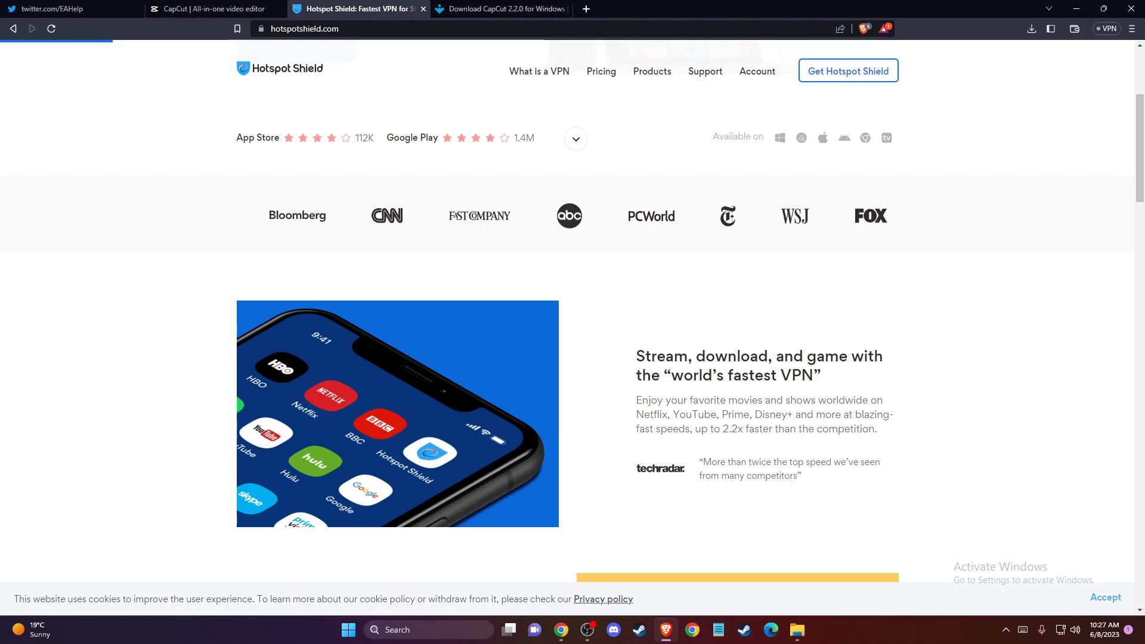
# Review the CapCut 2.2.0 download page on Uptodown and return to the list of older CapCut versions.
pyautogui.hotkey('ctrl', 'Tab')
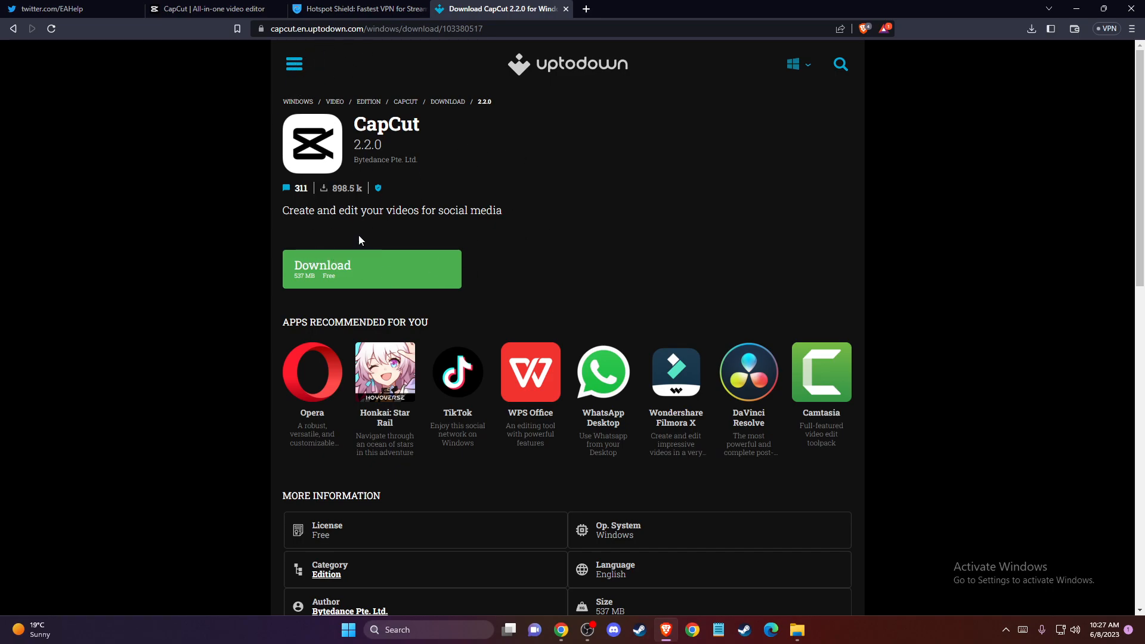
pyautogui.scroll(-3, 424, 235)
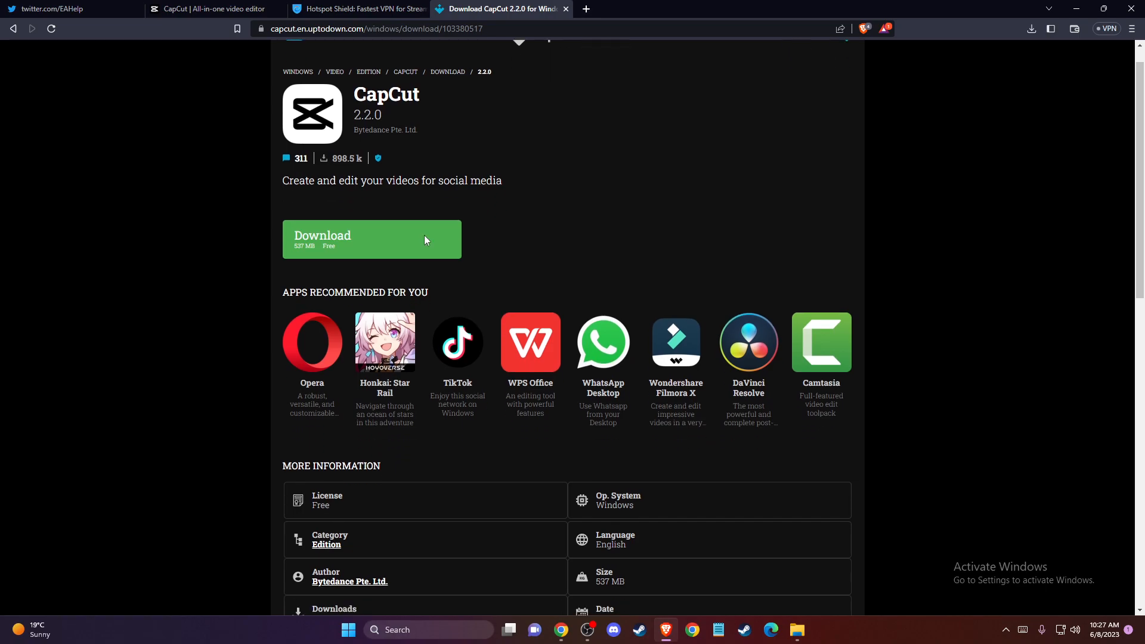
pyautogui.scroll(3, 454, 247)
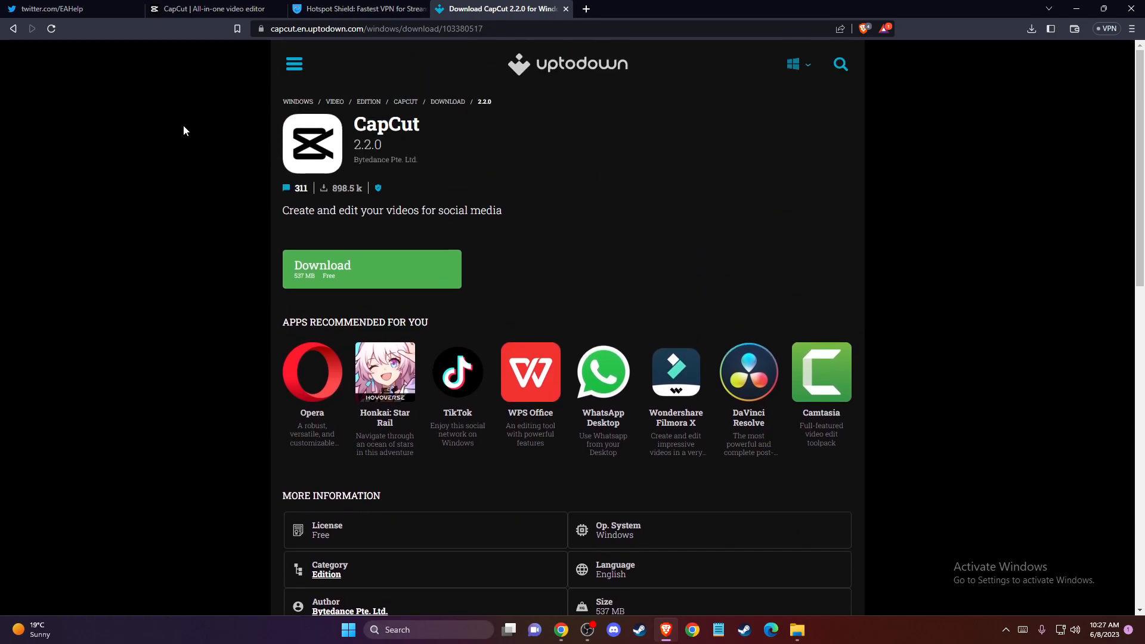
pyautogui.click(13, 28)
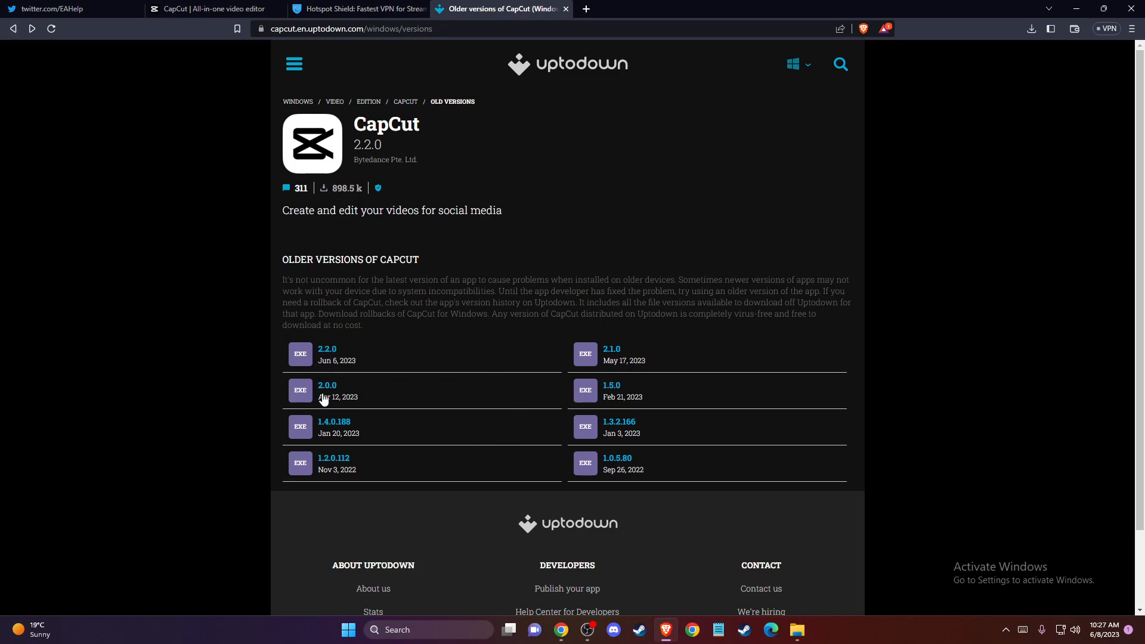
pyautogui.click(1076, 9)
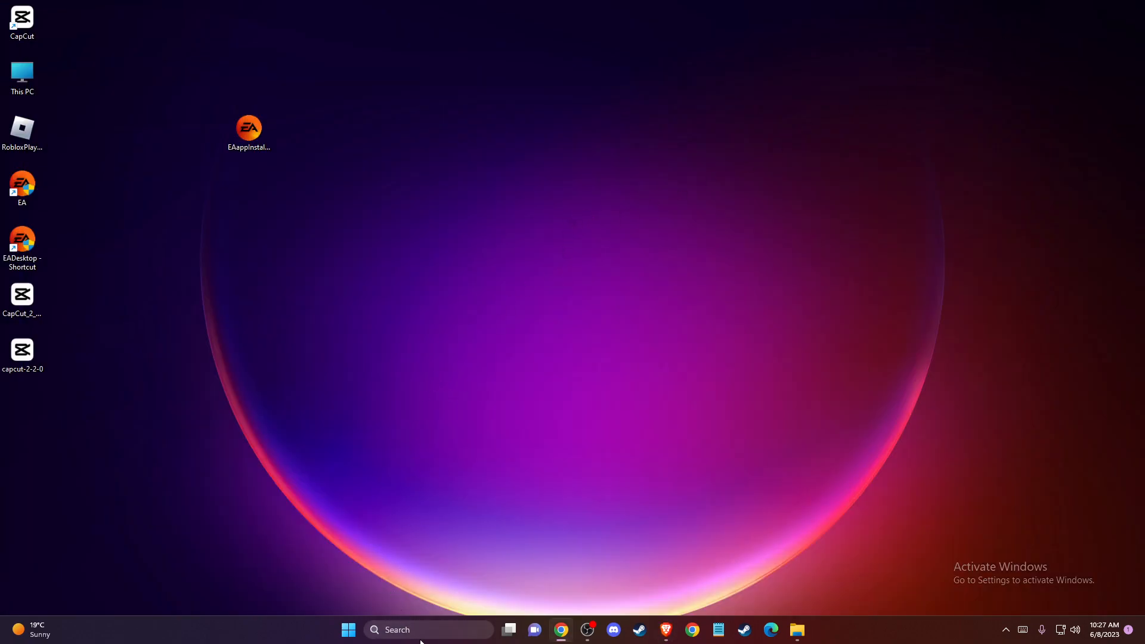
# Open the Installed apps settings in Windows and search the list for CapCut.
pyautogui.click(465, 629)
pyautogui.write('INSTA')
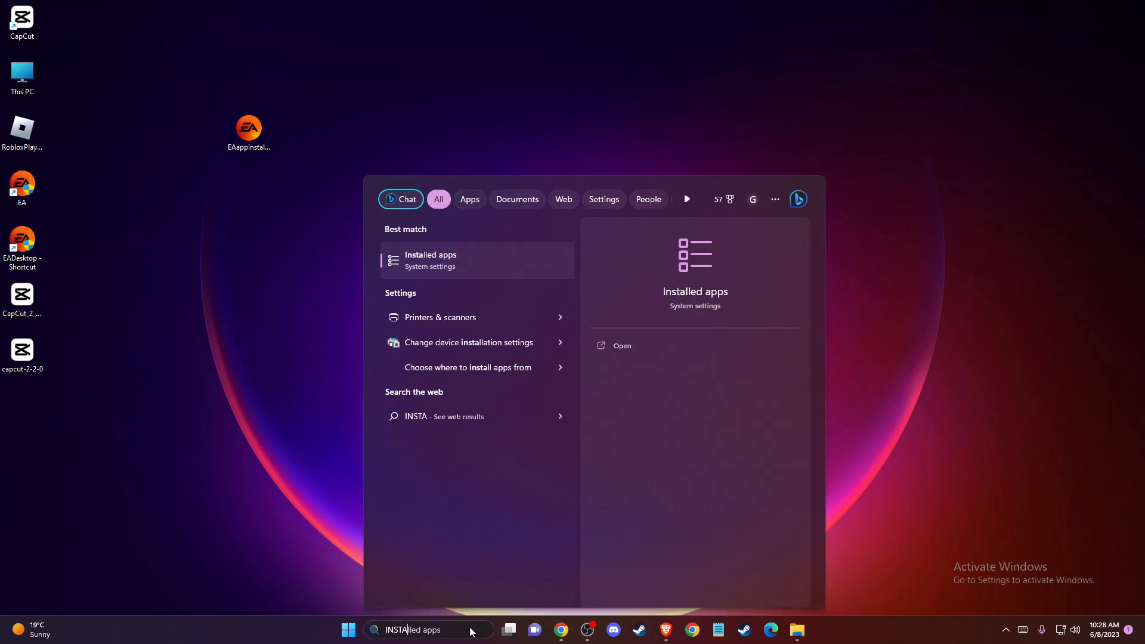
pyautogui.click(443, 268)
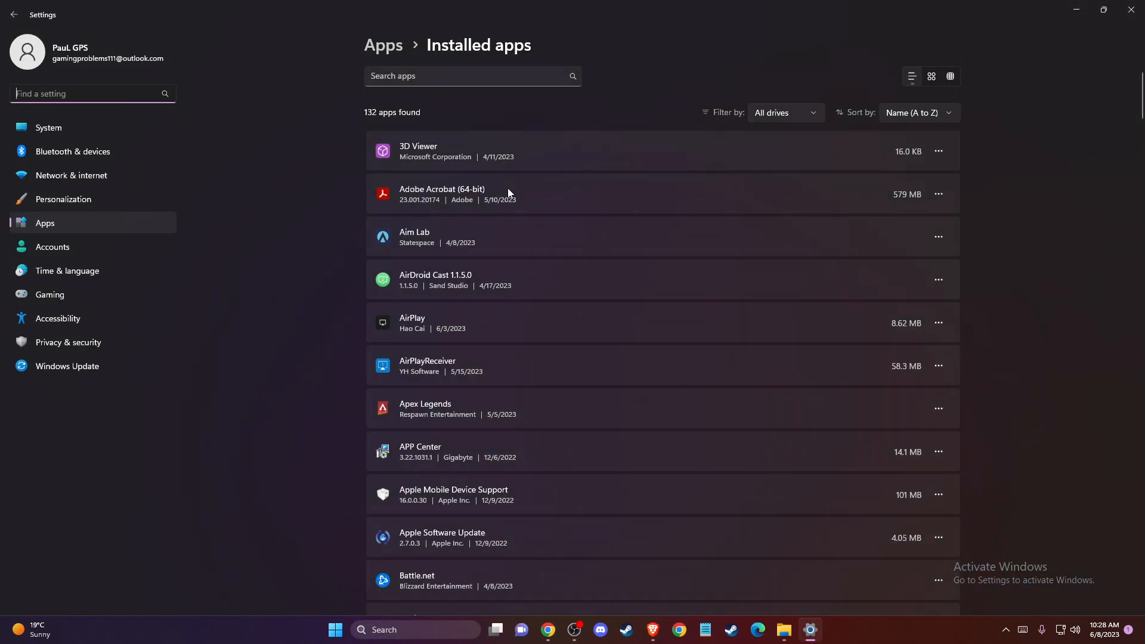
pyautogui.click(437, 75)
pyautogui.write('CAPC')
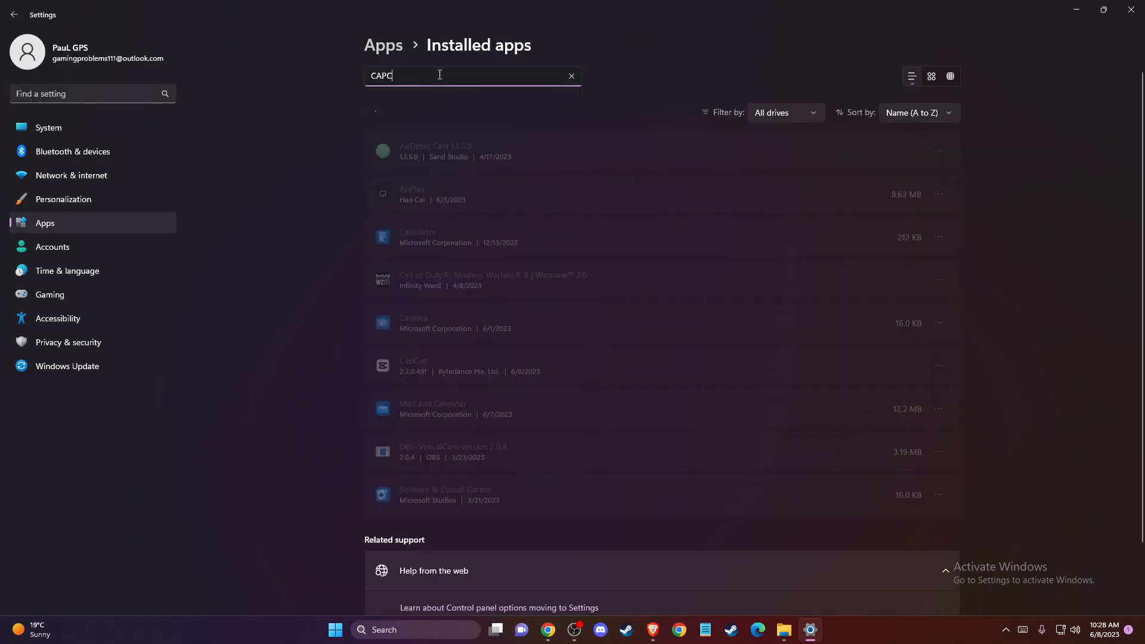
# Bring up CapCut's uninstall confirmation and dismiss it without uninstalling the app.
pyautogui.click(939, 150)
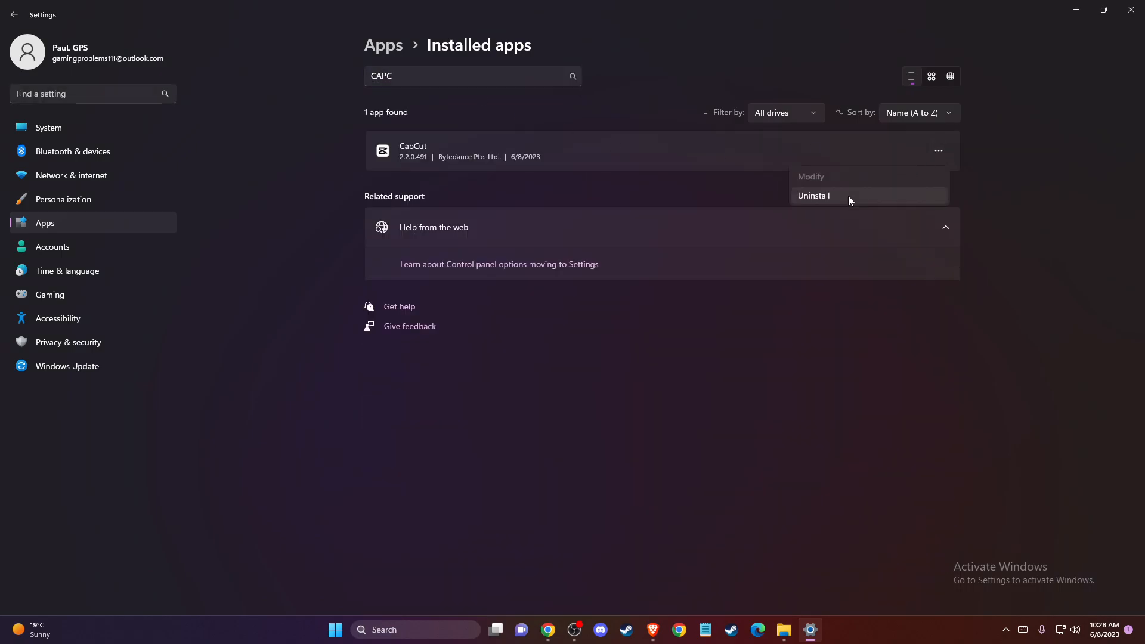
pyautogui.click(848, 196)
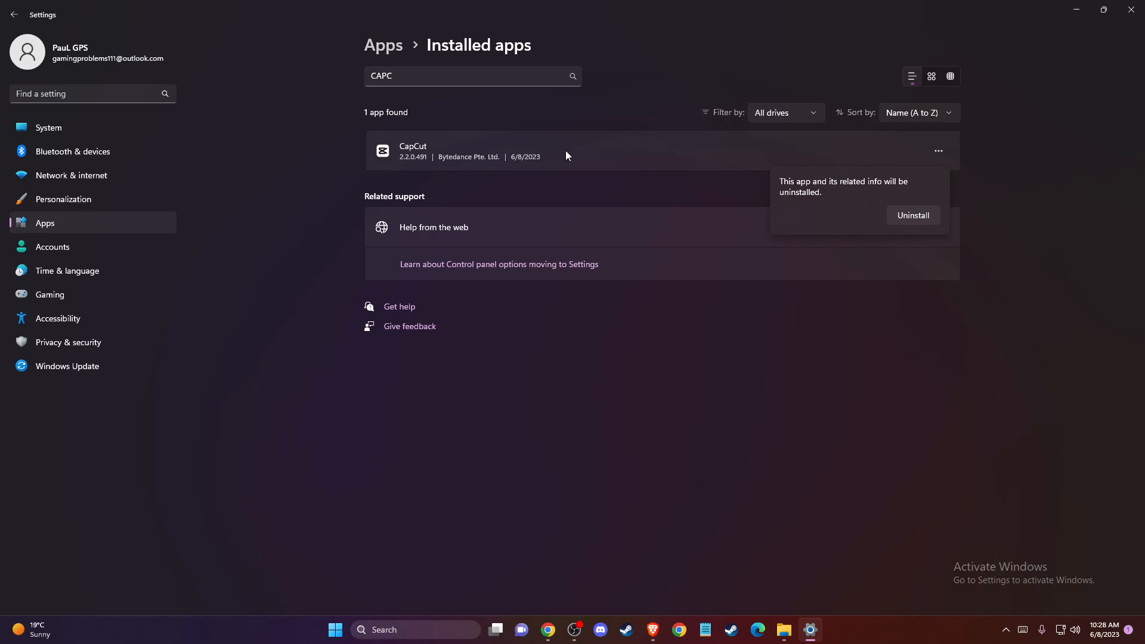
pyautogui.click(897, 216)
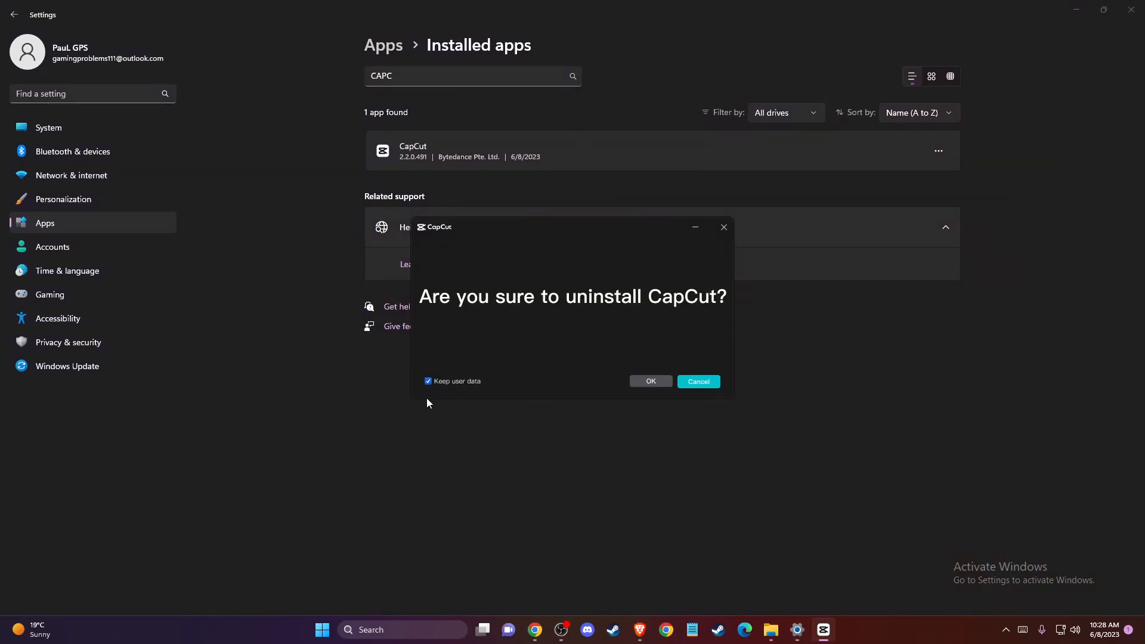
pyautogui.click(723, 227)
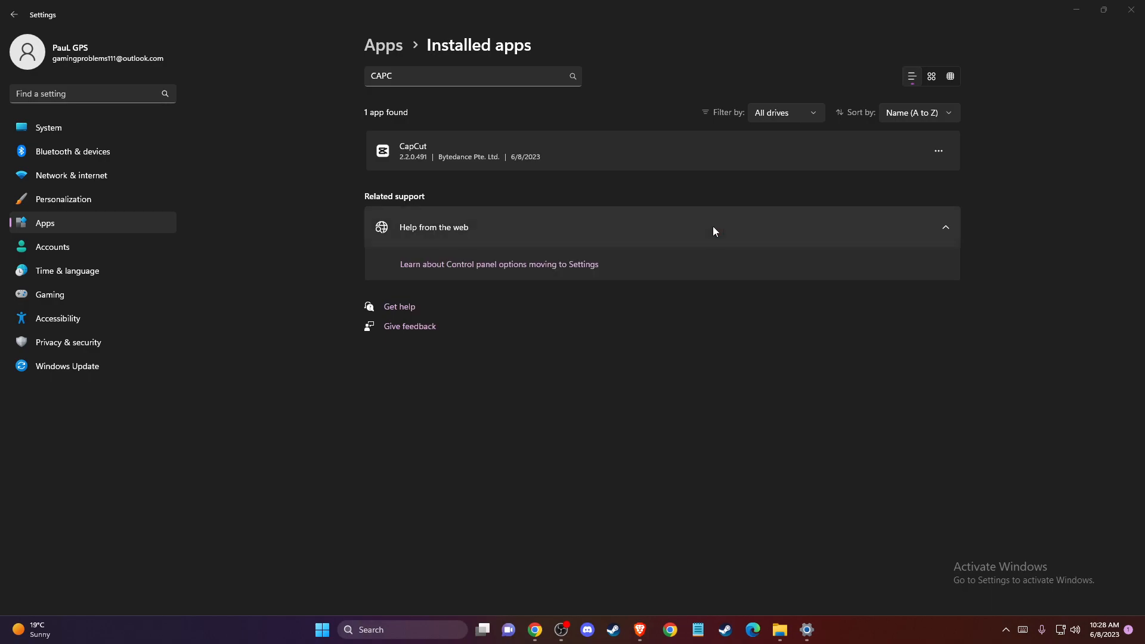
pyautogui.click(1076, 9)
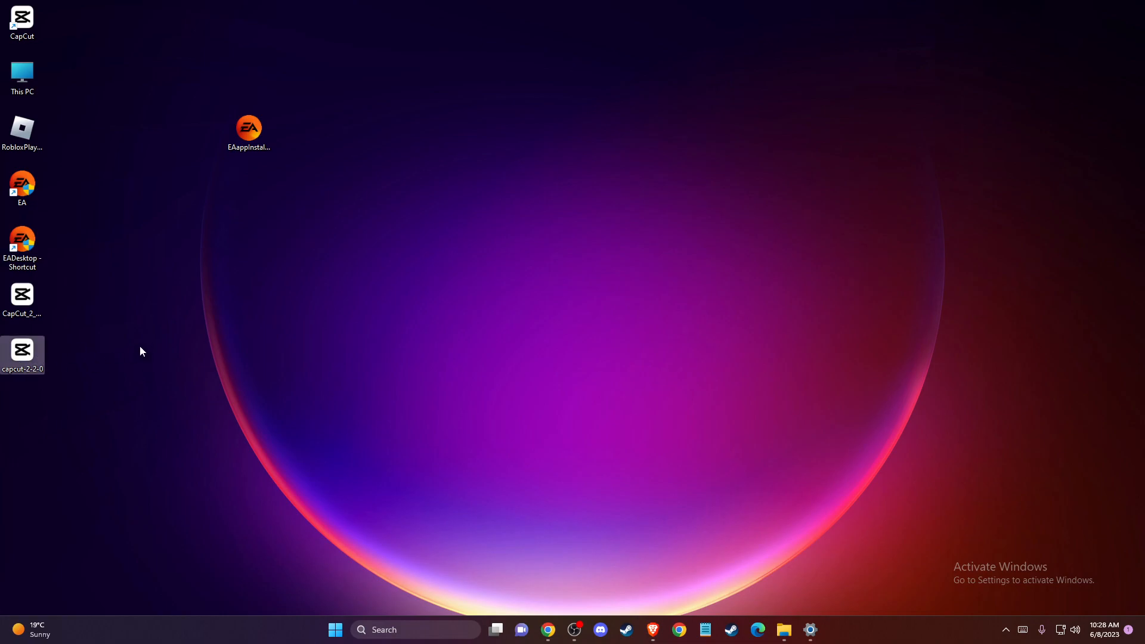
pyautogui.doubleClick(25, 353)
# Open the Internet Protocol Version 4 (TCP/IPv4) properties of the Ethernet adapter from the network settings.
pyautogui.rightClick(1061, 630)
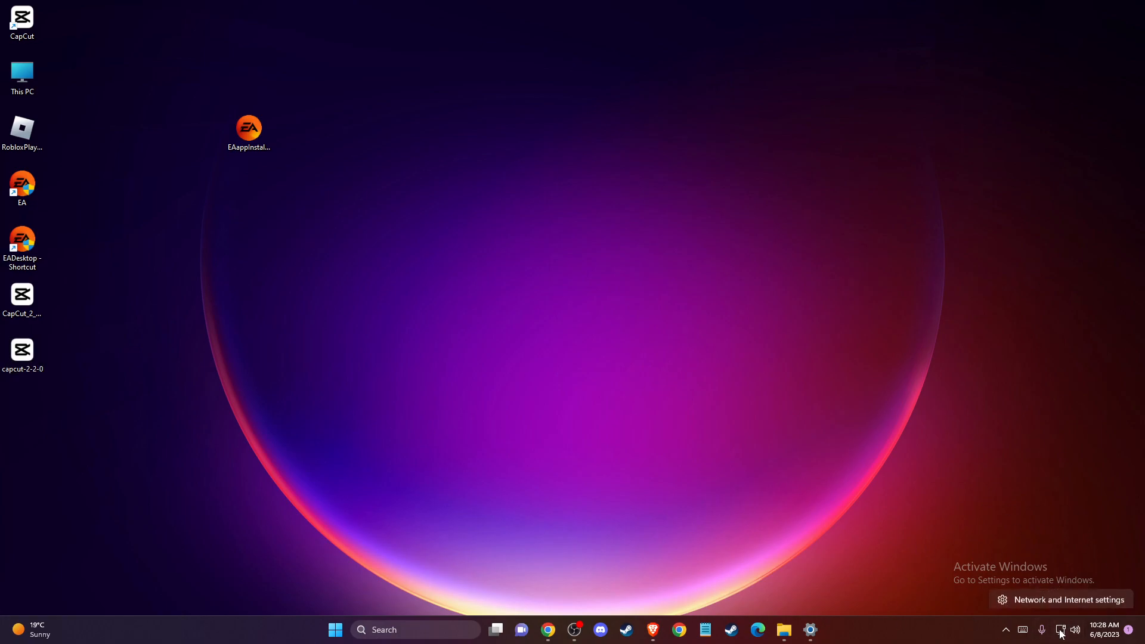
pyautogui.click(1034, 597)
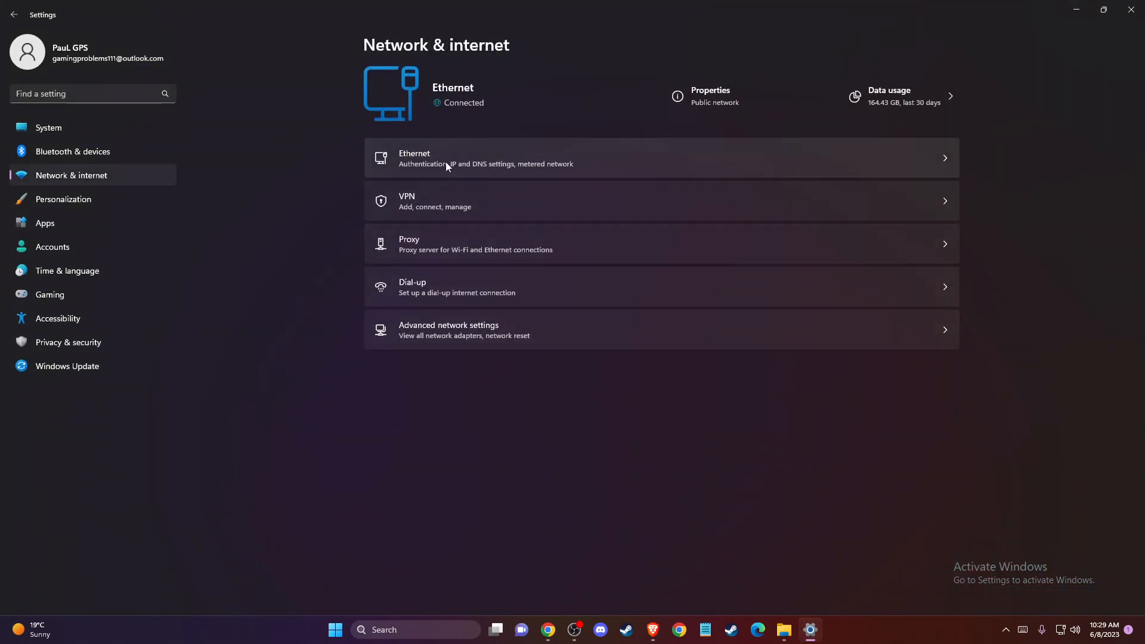
pyautogui.click(422, 335)
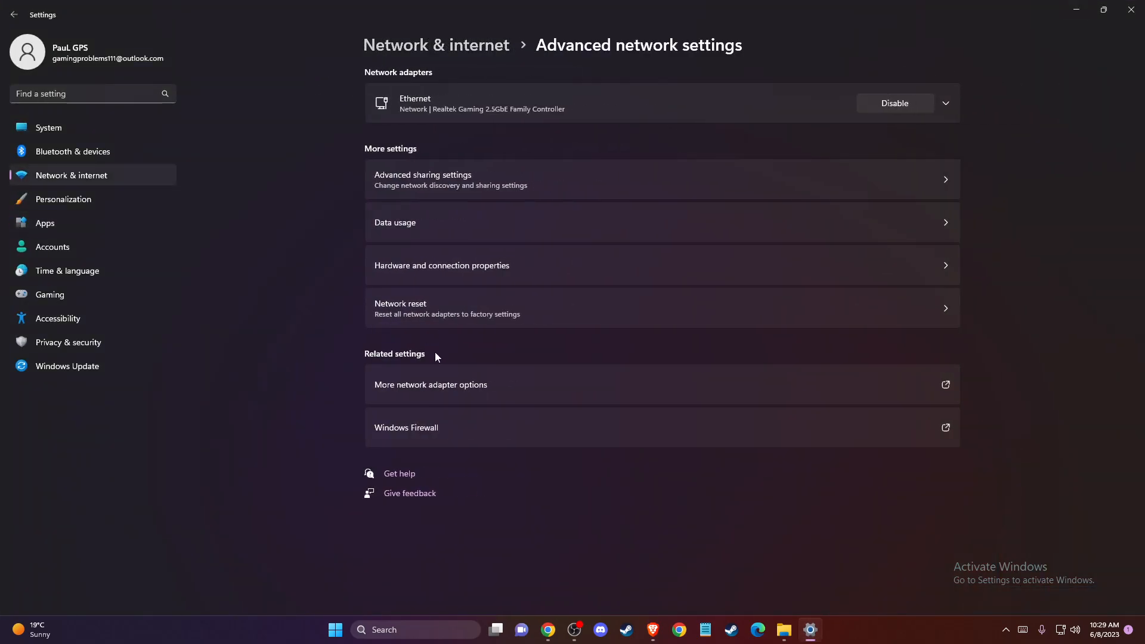
pyautogui.click(436, 386)
pyautogui.rightClick(293, 231)
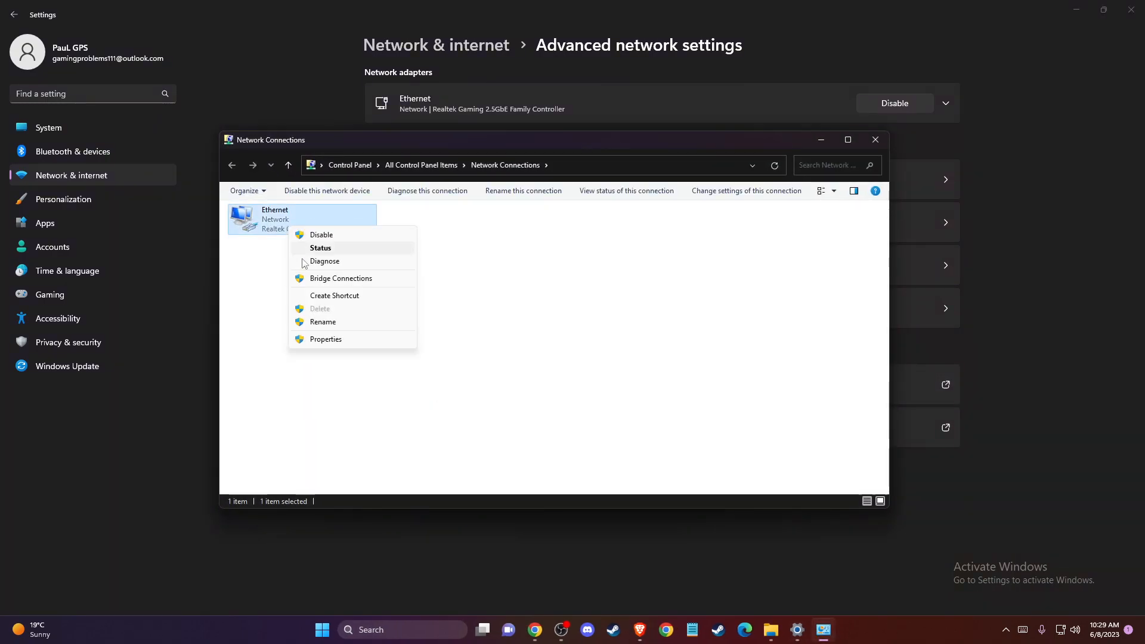
pyautogui.click(331, 341)
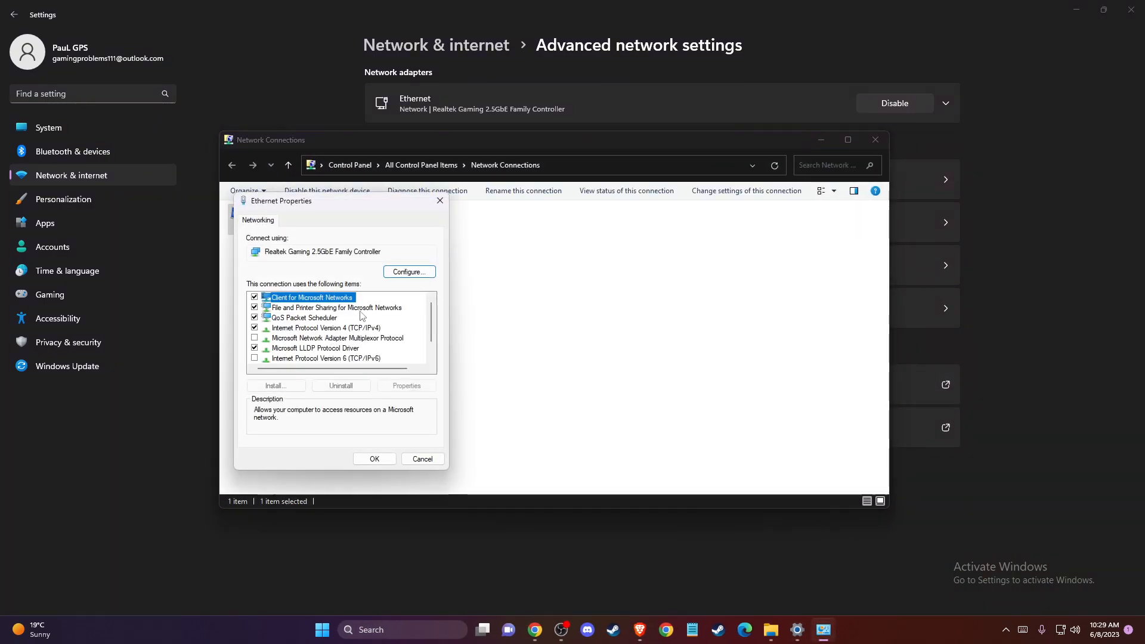
pyautogui.doubleClick(337, 329)
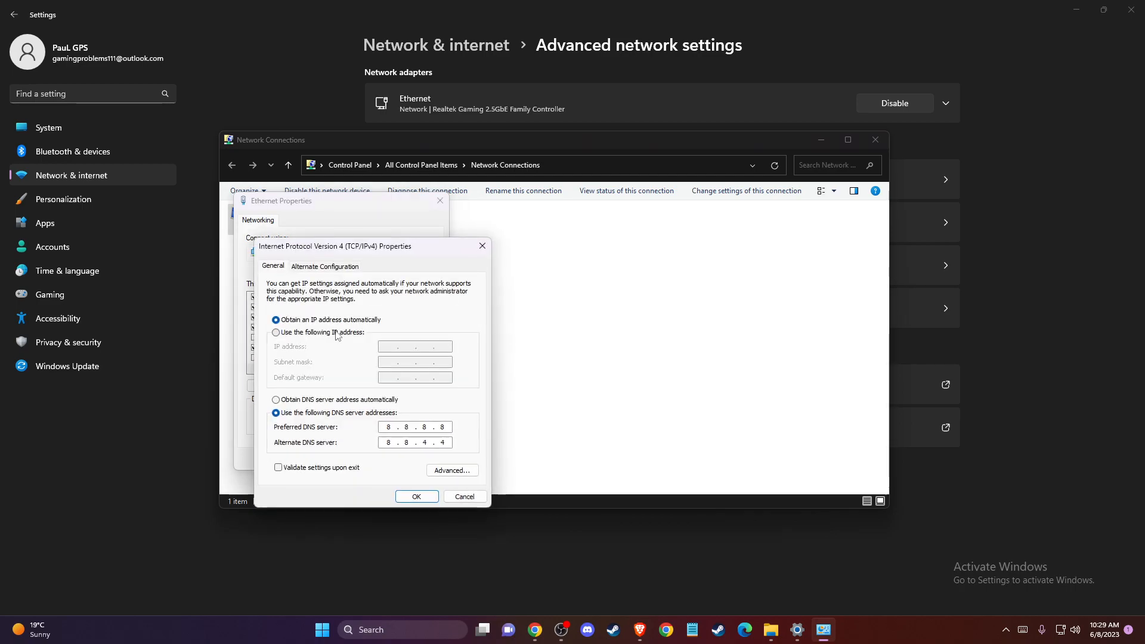
# Use manual DNS server addresses and set the preferred DNS server to 1.0.0.1.
pyautogui.click(276, 413)
pyautogui.click(388, 428)
pyautogui.click(450, 425)
pyautogui.press('BackSpace')
pyautogui.click(449, 425)
pyautogui.press('BackSpace')
pyautogui.press('BackSpace')
pyautogui.press('BackSpace')
pyautogui.press('BackSpace')
pyautogui.press('BackSpace')
pyautogui.press('BackSpace')
pyautogui.write('1')
pyautogui.press('Tab')
pyautogui.click(410, 428)
pyautogui.write('0.0.1')
# Set the alternate DNS server to 1.1.1.1, confirm the IPv4 settings and return to the desktop.
pyautogui.press('BackSpace')
pyautogui.press('BackSpace')
pyautogui.press('BackSpace')
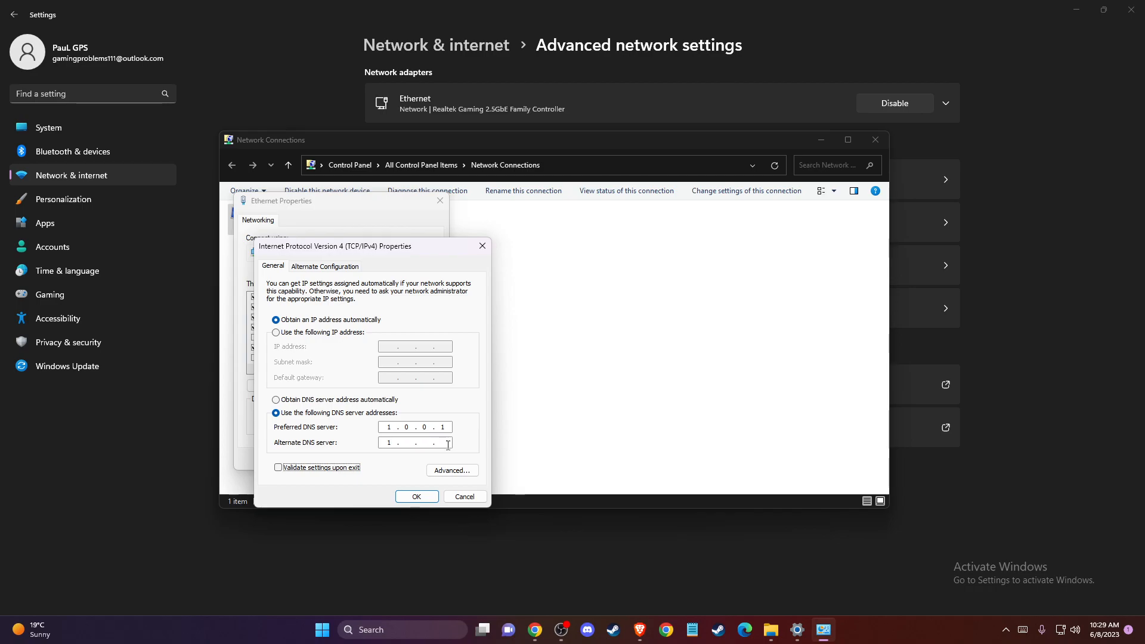
pyautogui.write('.1.1.1')
pyautogui.click(416, 496)
pyautogui.click(441, 201)
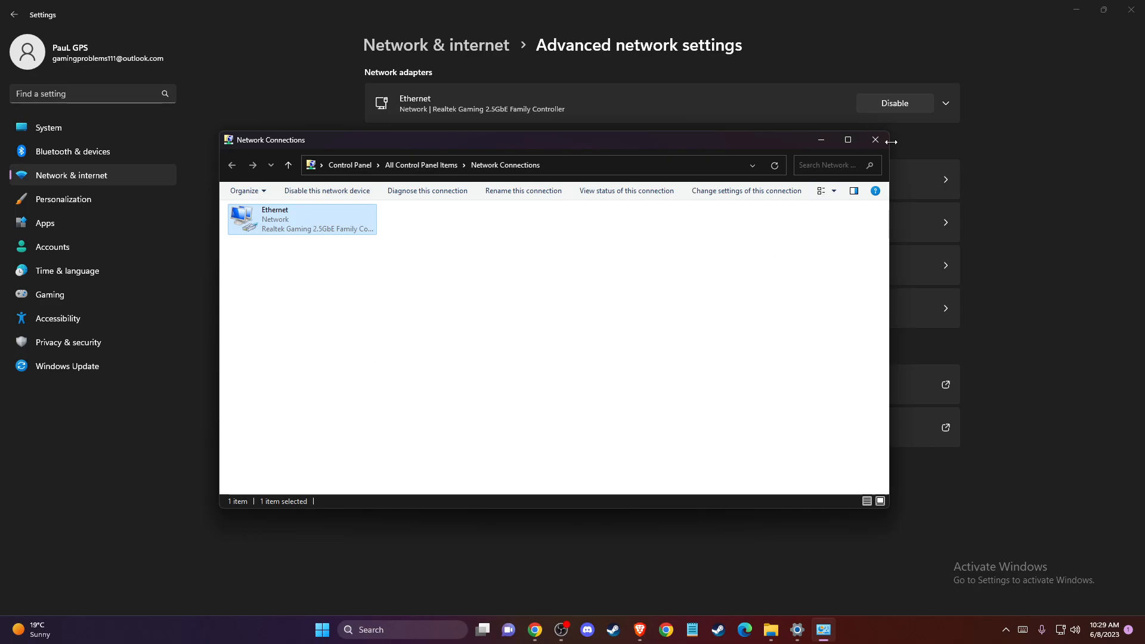
pyautogui.click(875, 140)
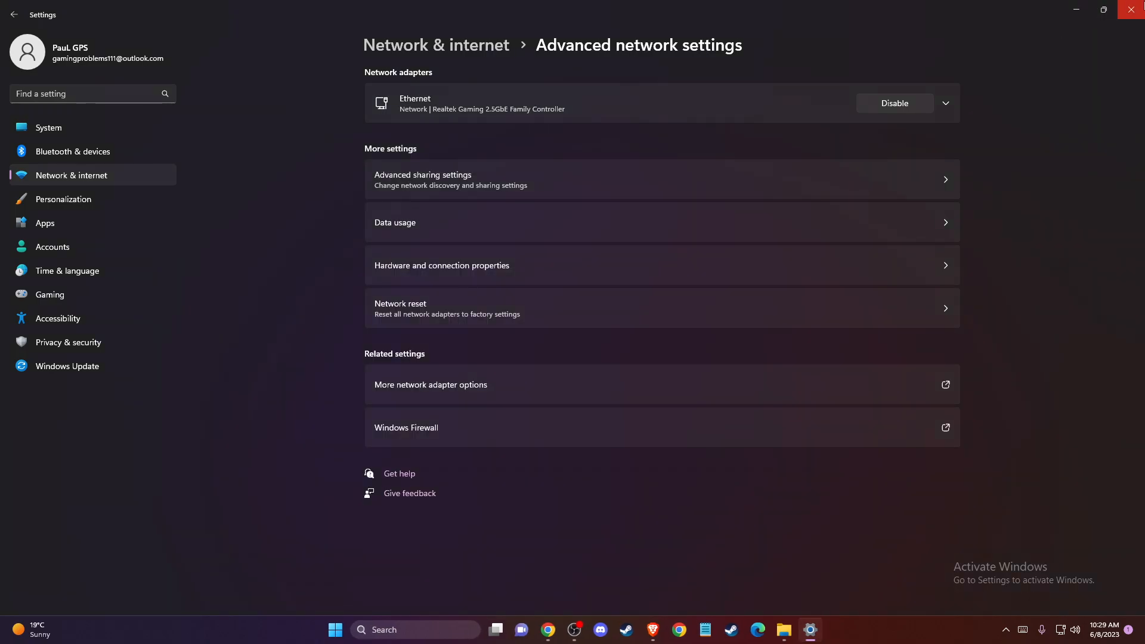
pyautogui.click(1077, 12)
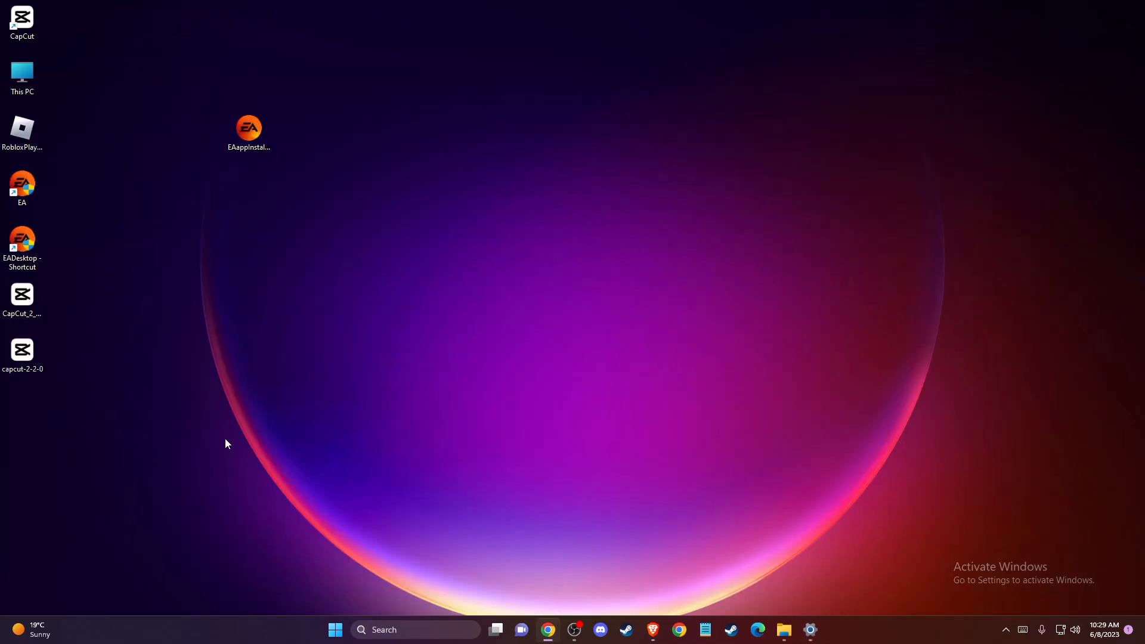
# Run ipconfig /flushdns in an administrator Command Prompt and close the window.
pyautogui.click(384, 631)
pyautogui.write('CMD')
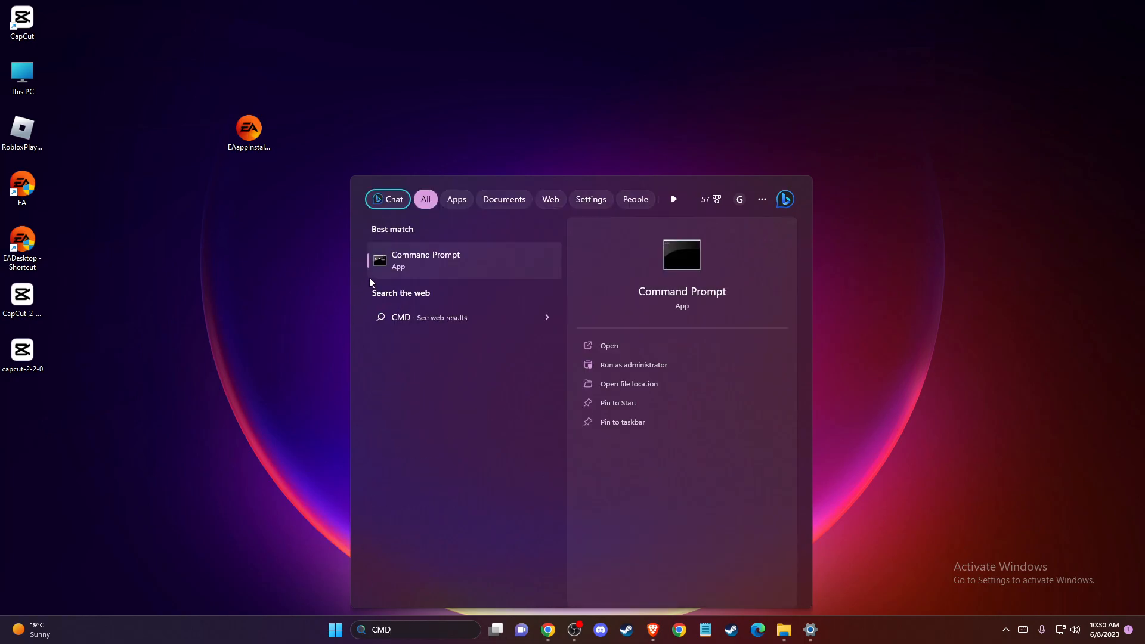
pyautogui.rightClick(400, 262)
pyautogui.click(429, 278)
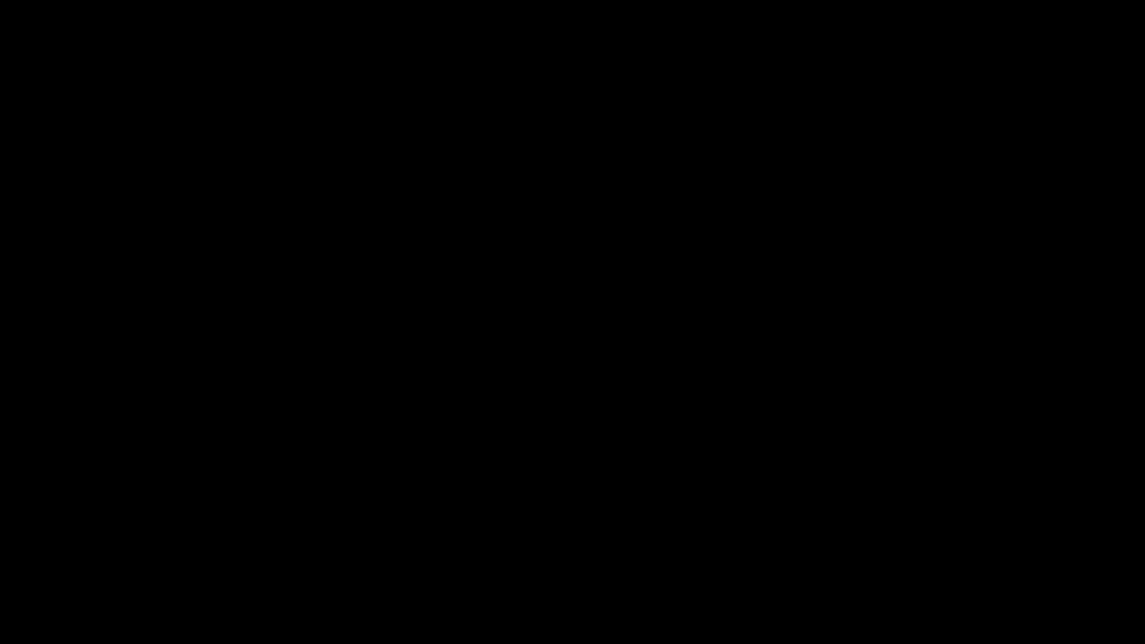
pyautogui.write('ipconfig /flushdns')
pyautogui.press('Return')
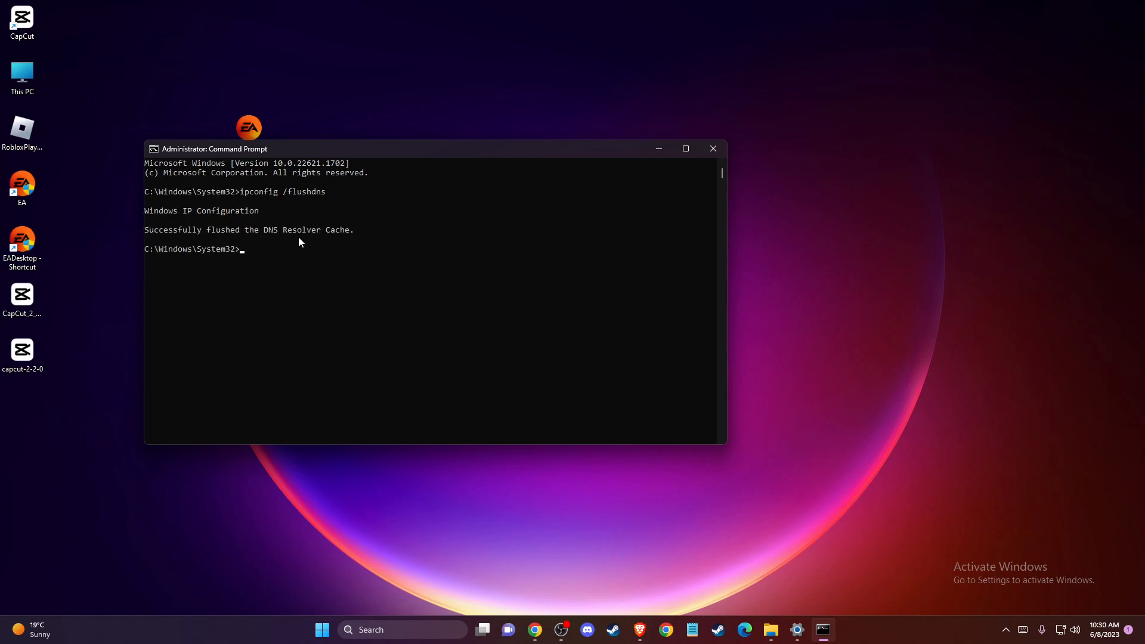
pyautogui.click(715, 151)
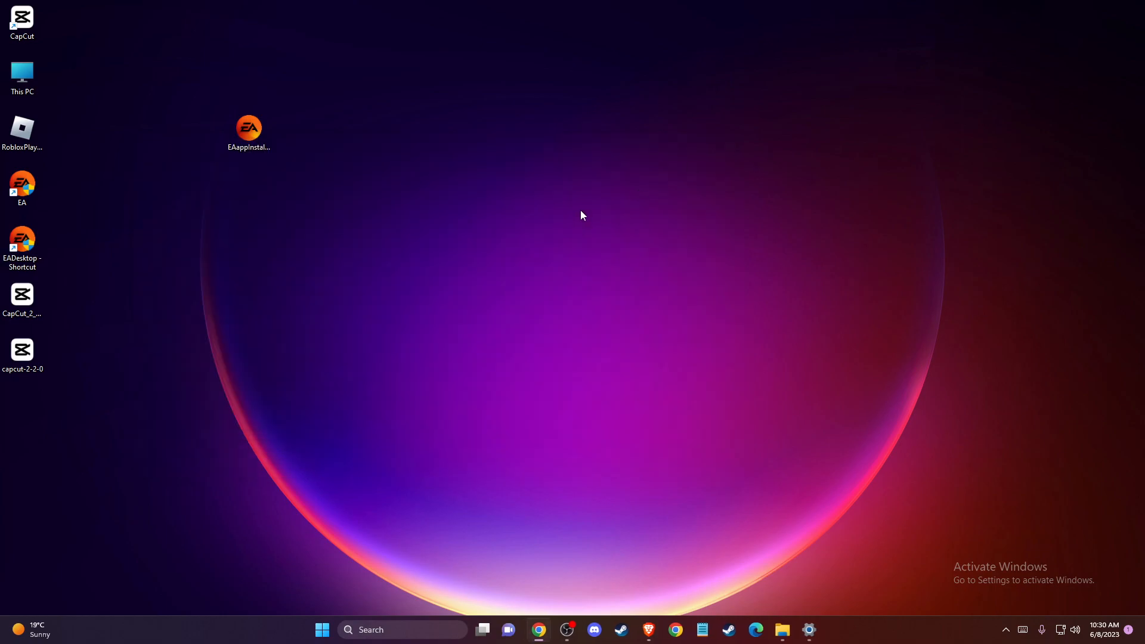